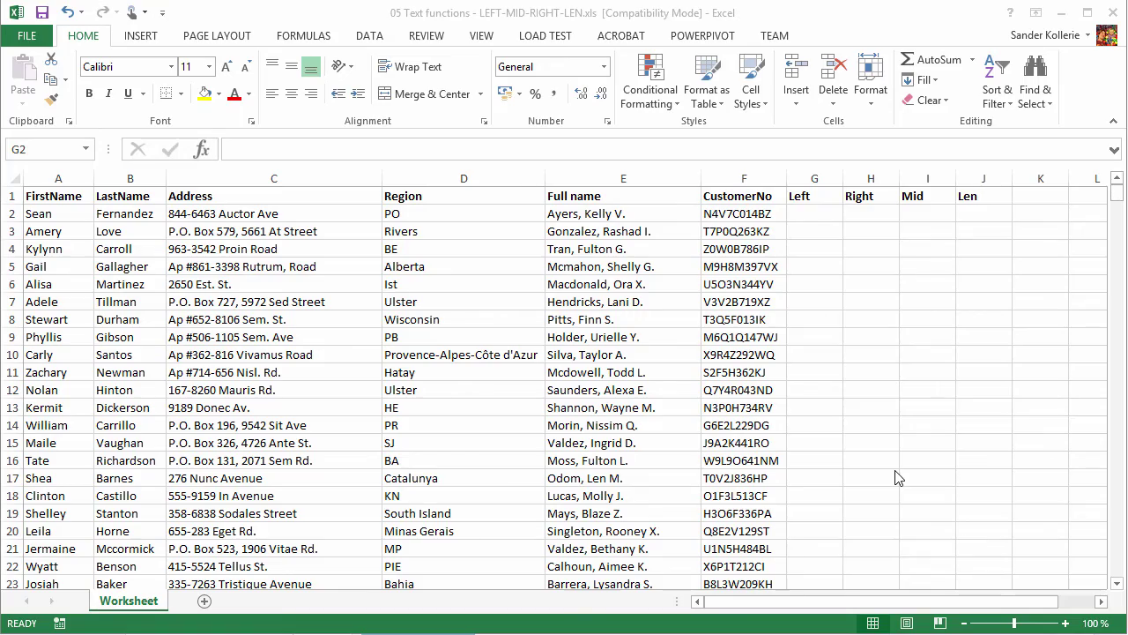
Begin a LEFT formula in G2 by entering =left(
left_click(814, 218)
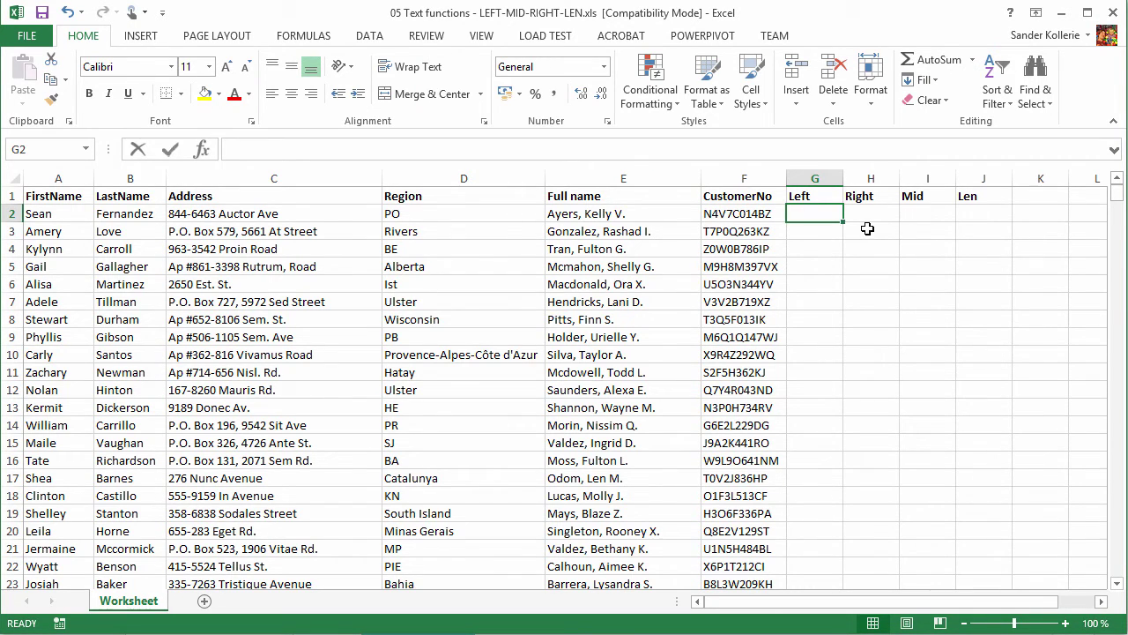
type("=left(")
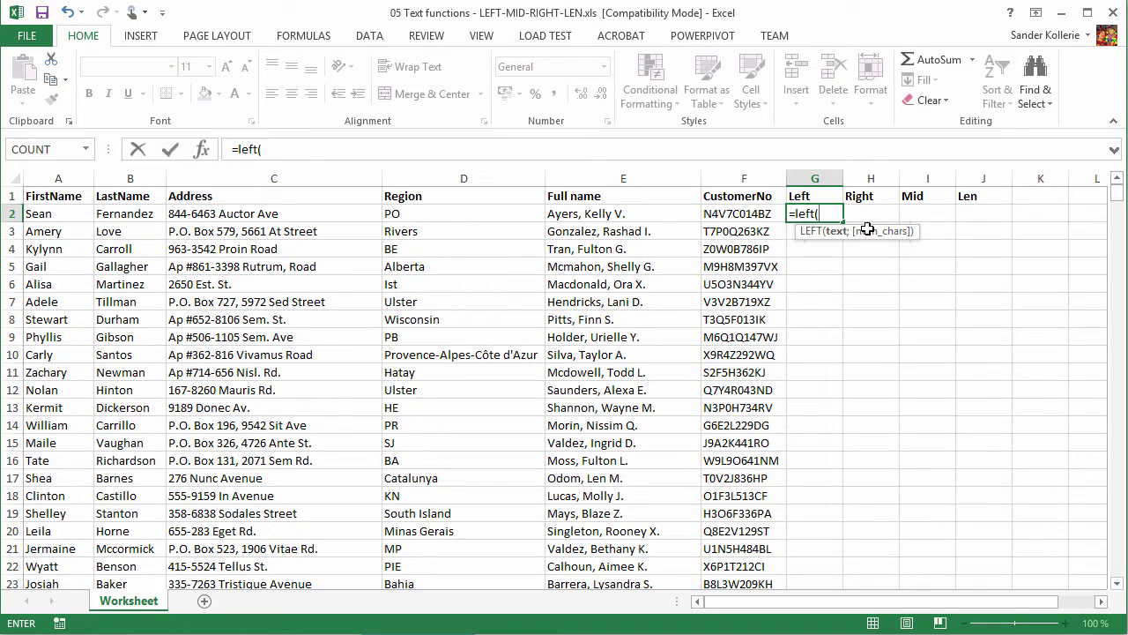
Complete =LEFT(F2;3) in G2 and copy it down to G5, giving N4V, T7P, Z0W, M9H
left_click(714, 217)
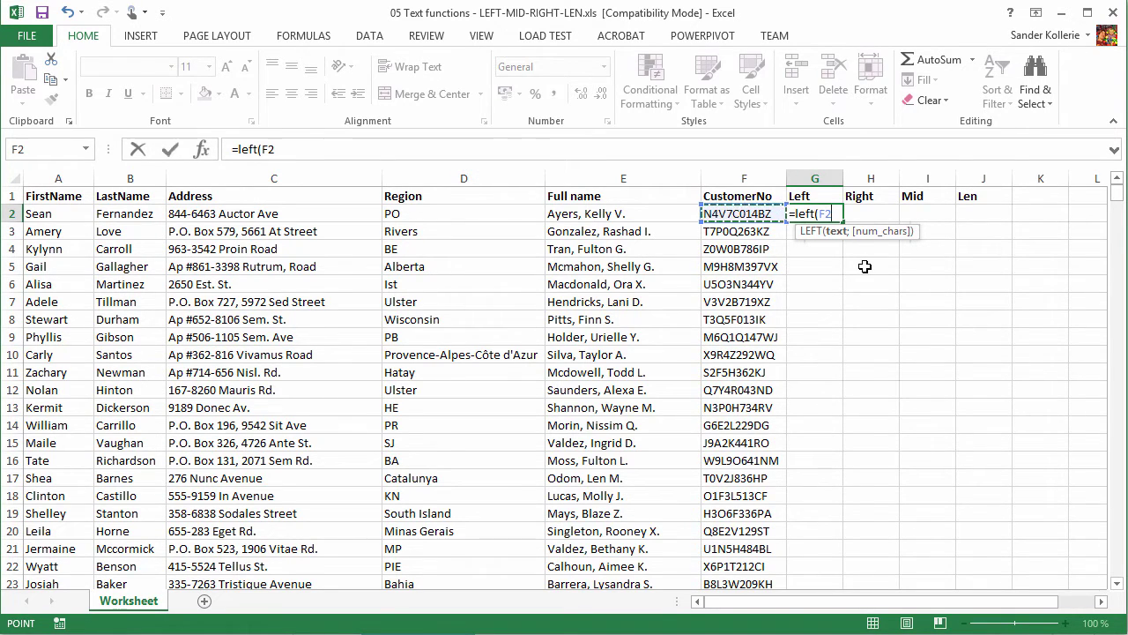
type(";")
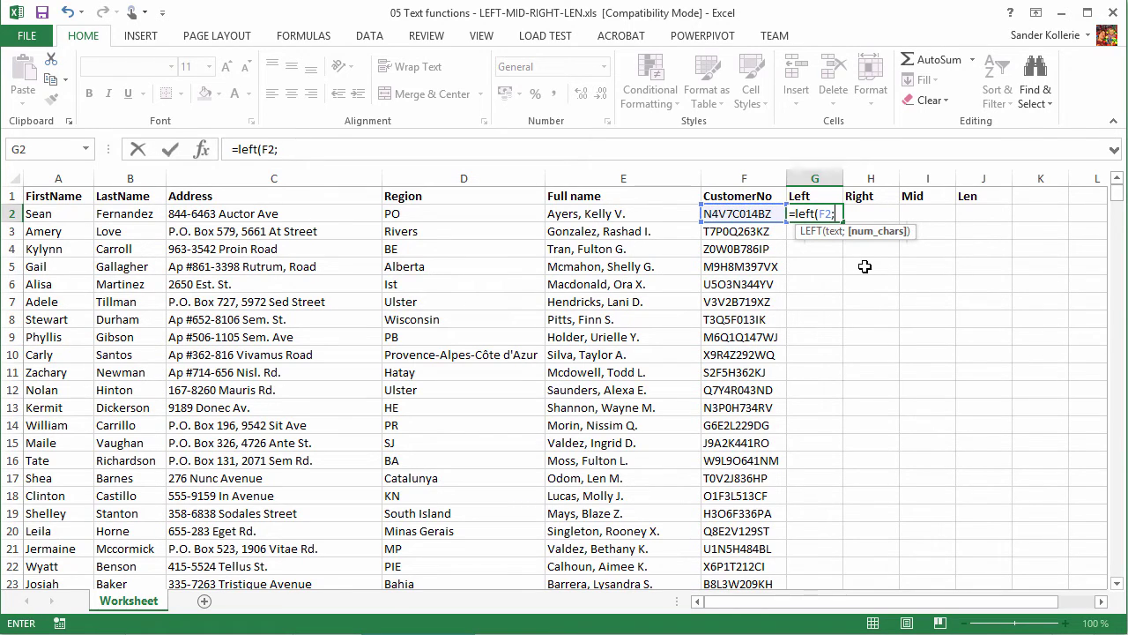
type("3)")
key("Return")
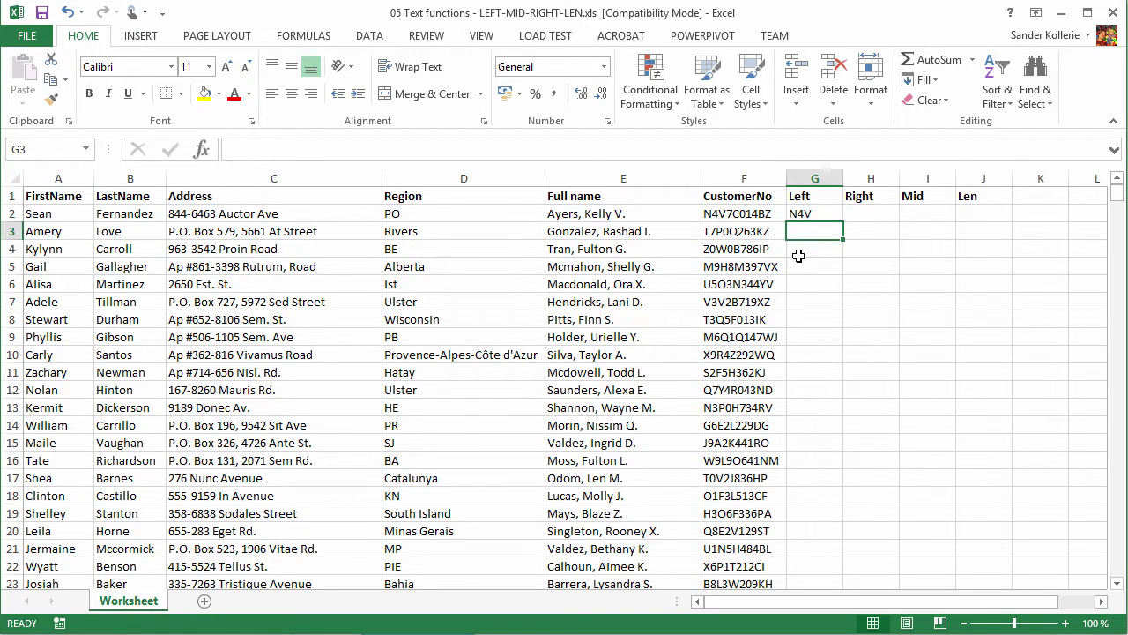
left_click(830, 214)
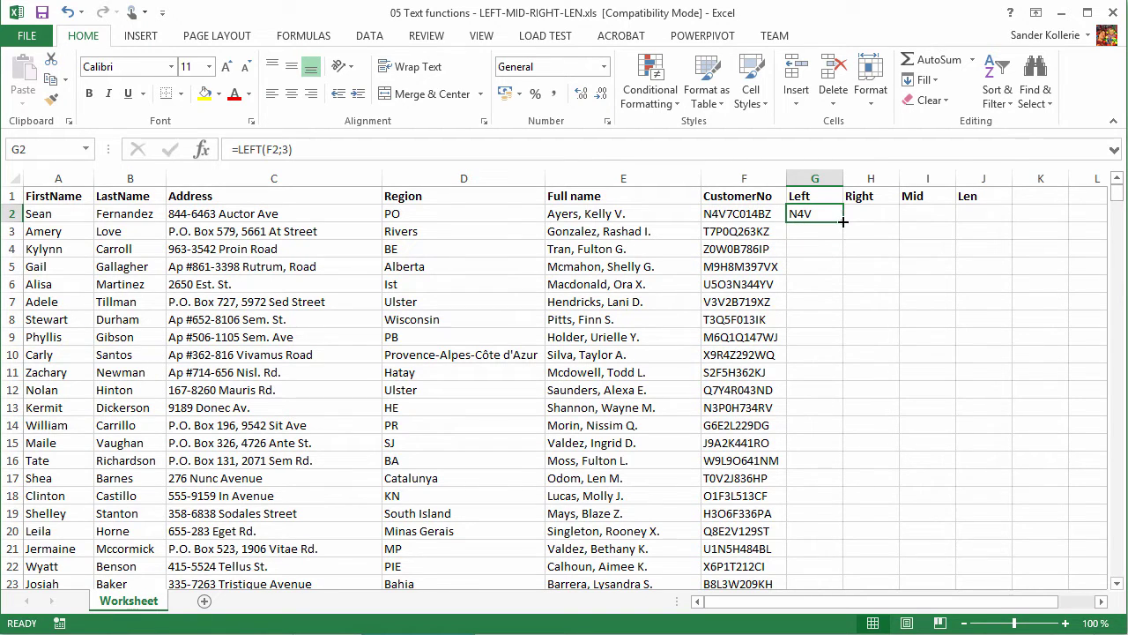
left_click_drag(842, 222, 845, 274)
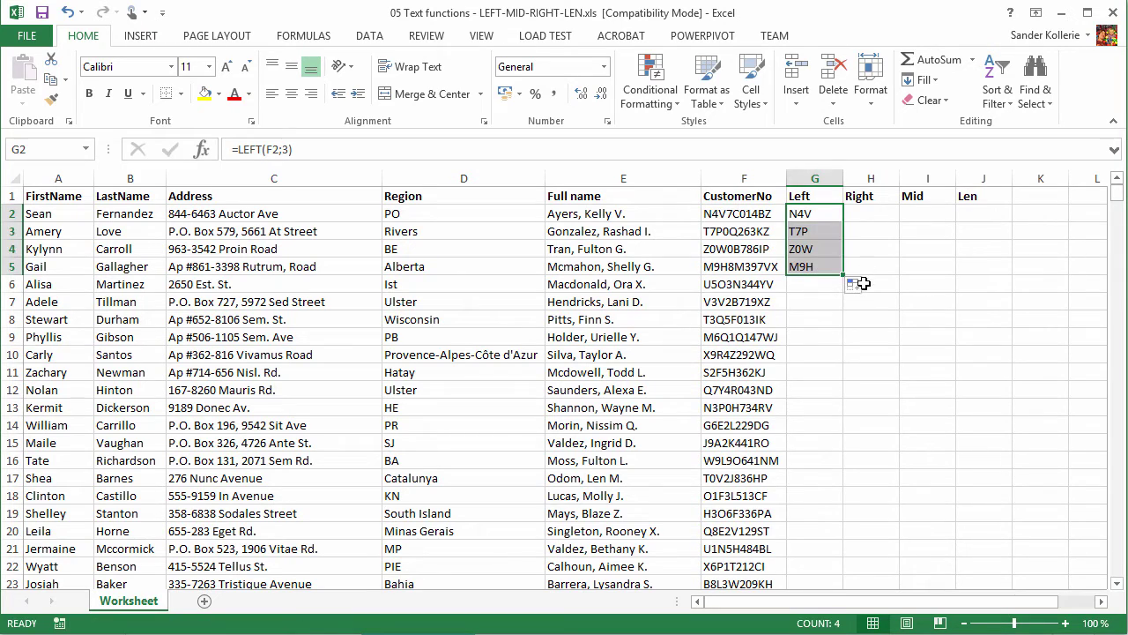
left_click(878, 216)
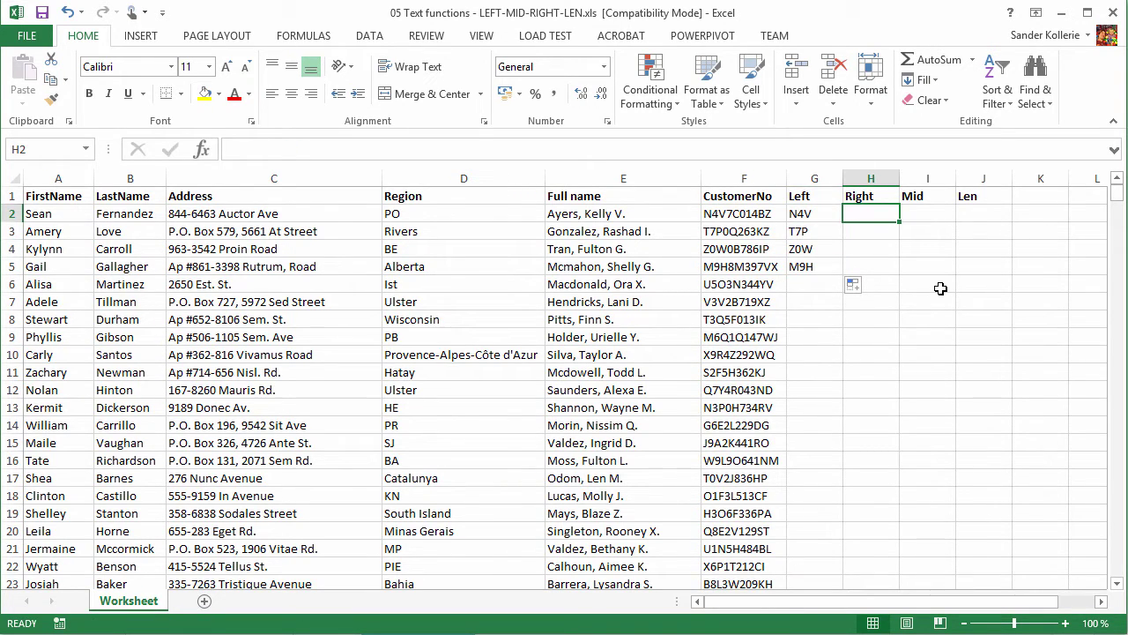
Enter =RIGHT(F2;4) in H2 and fill it down to H5, giving 14BZ, 63KZ, 86IP, 97VX
type("=r")
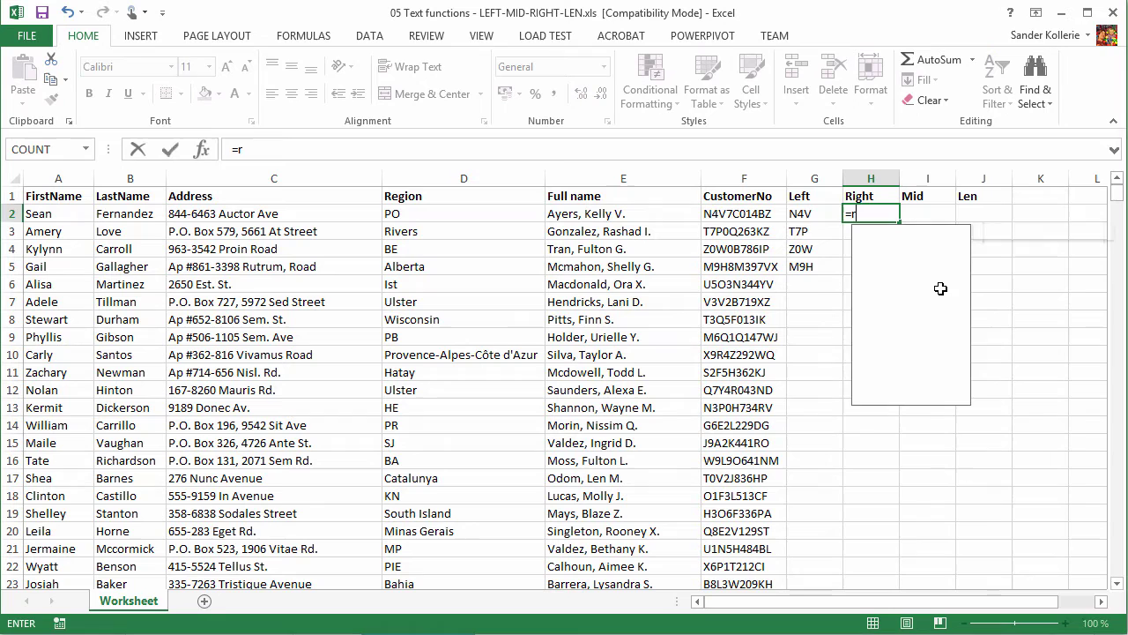
type("ight(")
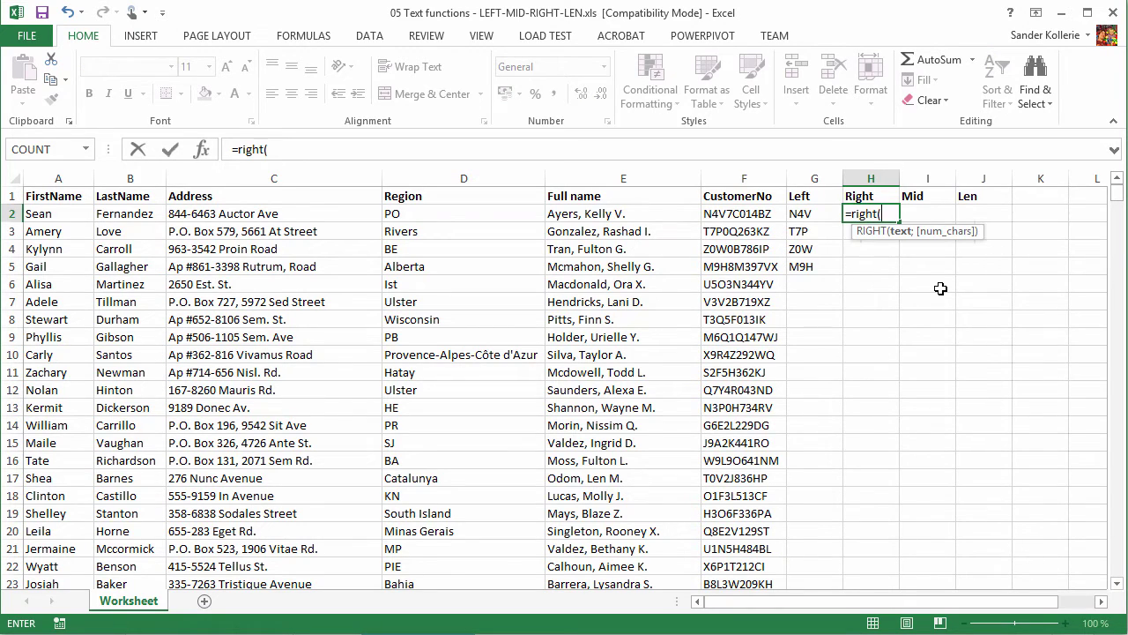
left_click(742, 215)
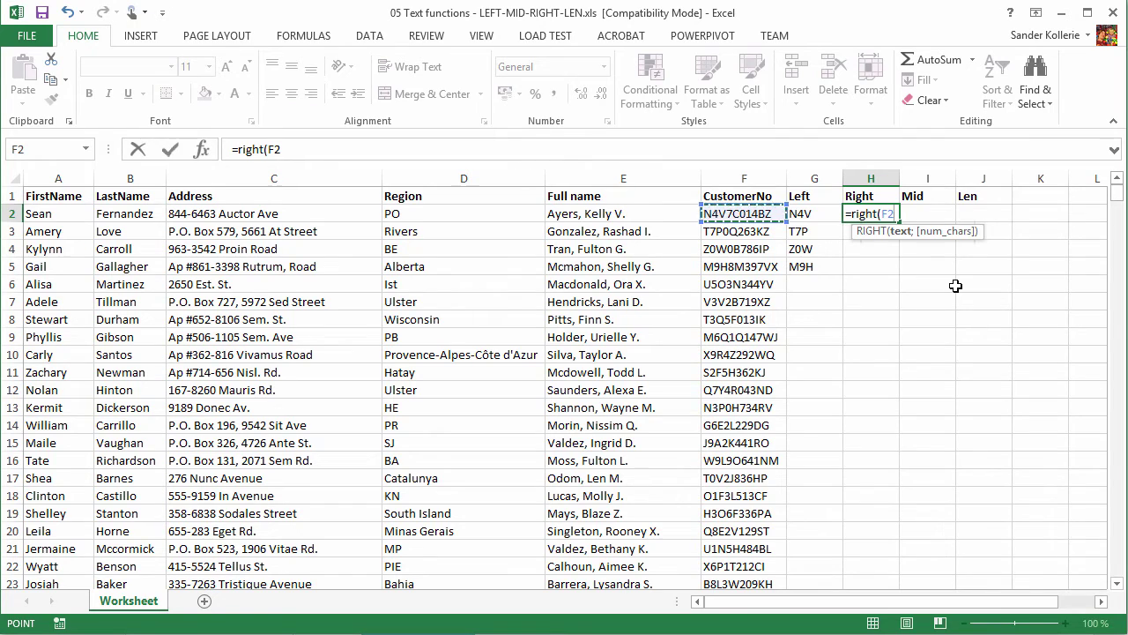
type(";4")
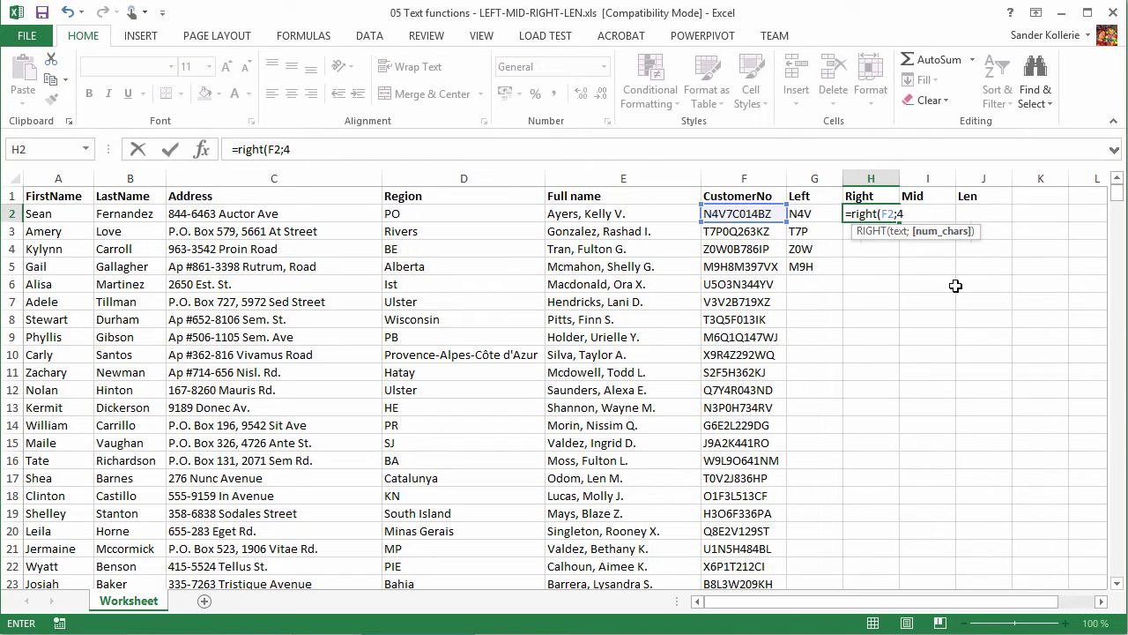
type(")")
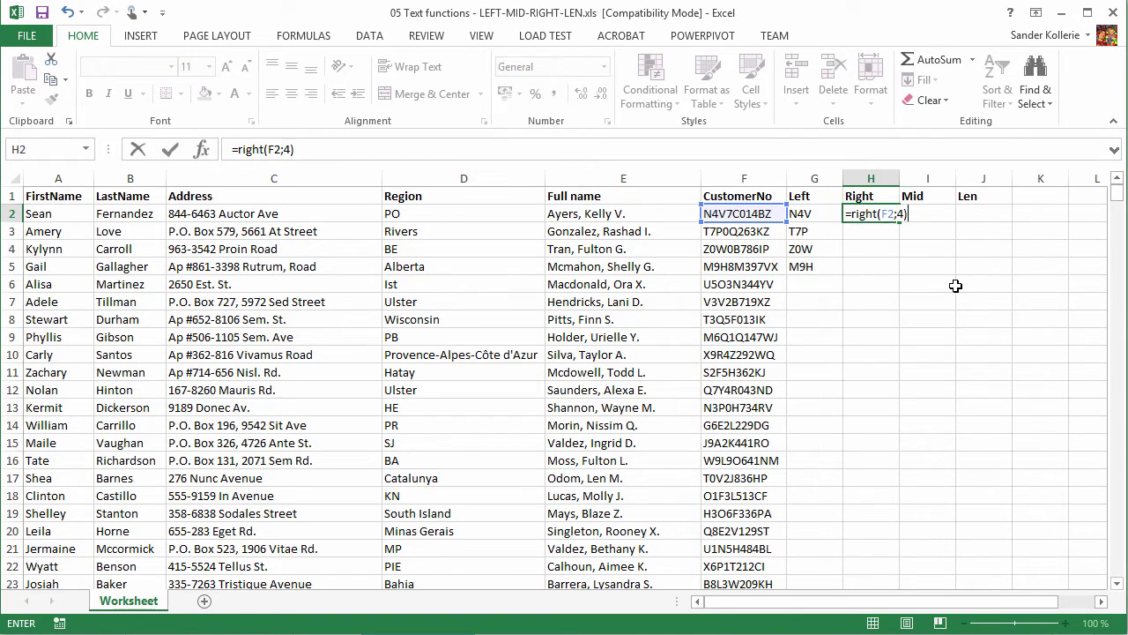
key("Return")
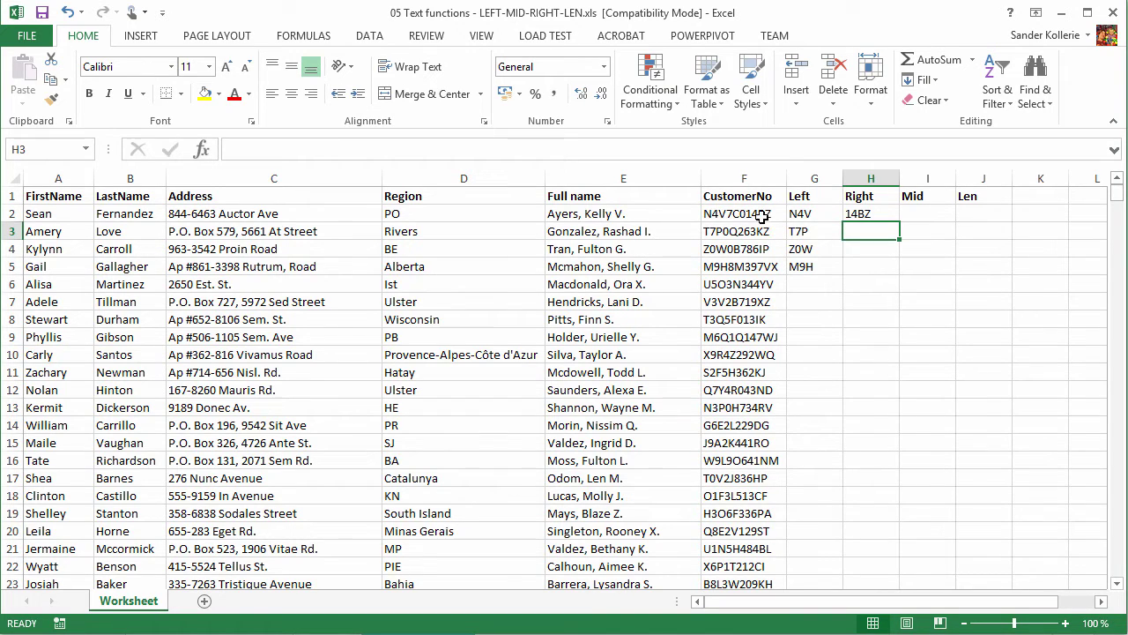
left_click(890, 216)
left_click_drag(900, 219, 886, 278)
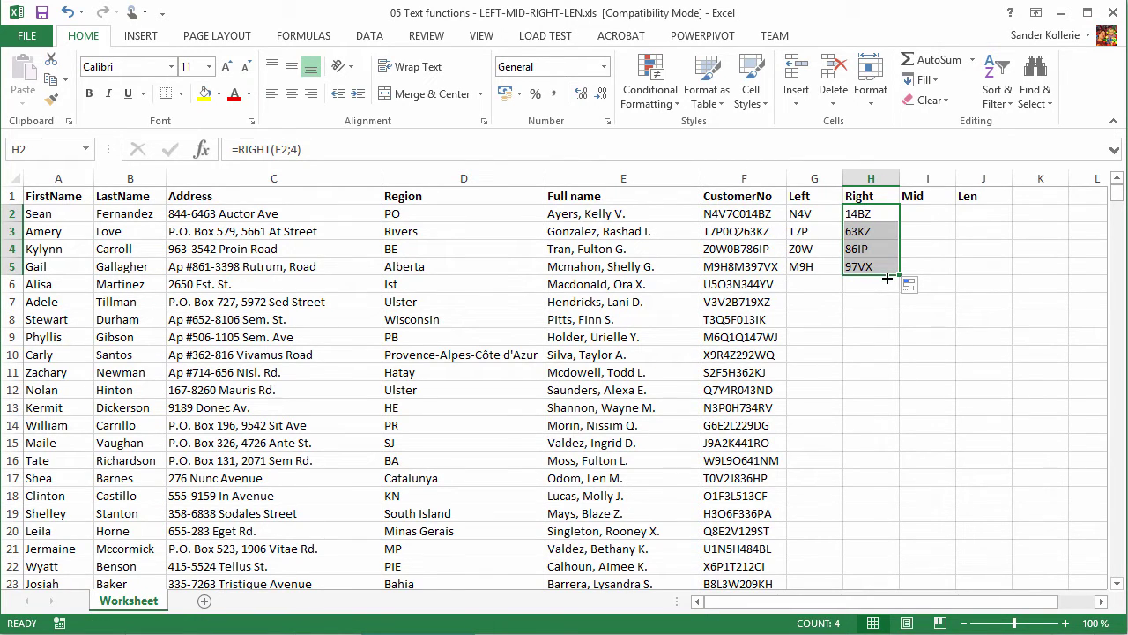
left_click(928, 214)
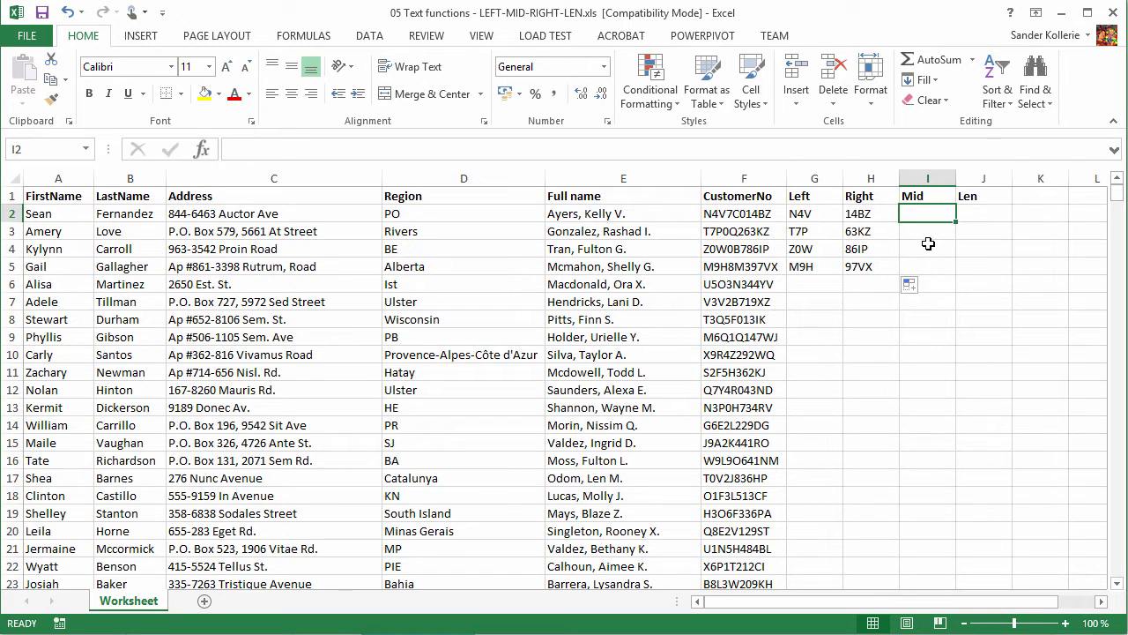
Complete =MID(F2;3;3) in I2 so it returns V7C
type("=mi")
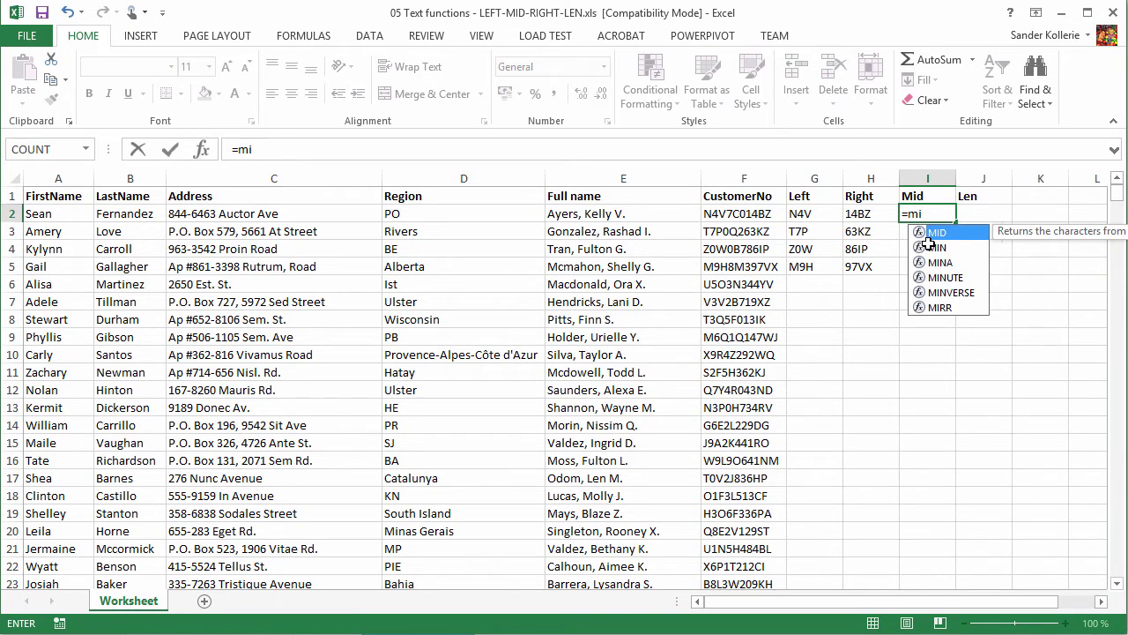
type("d(")
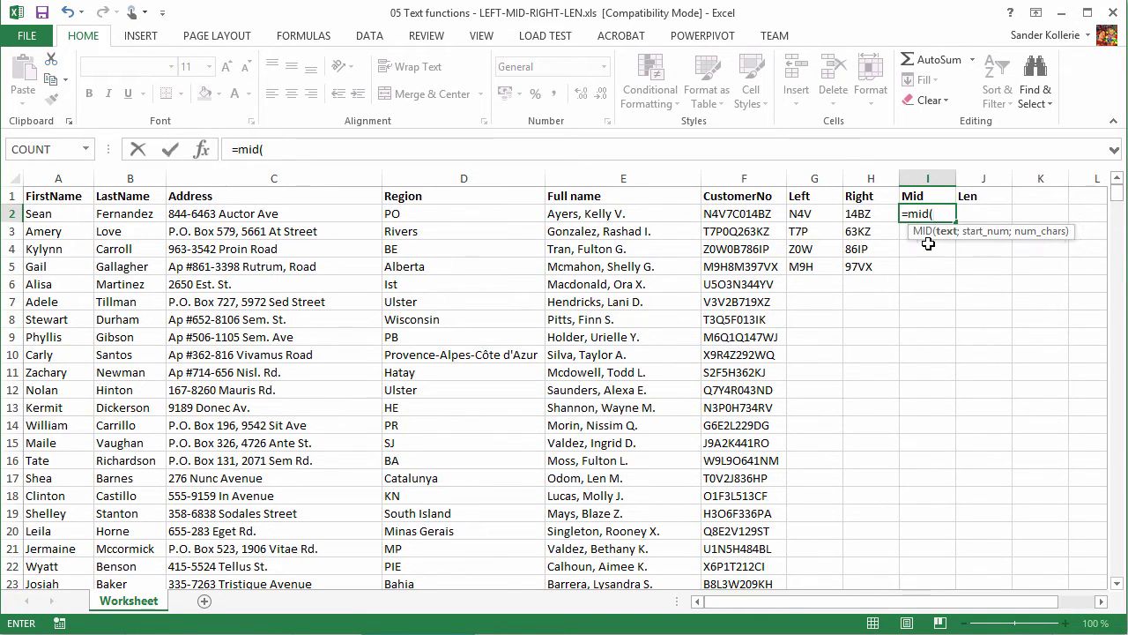
left_click(751, 213)
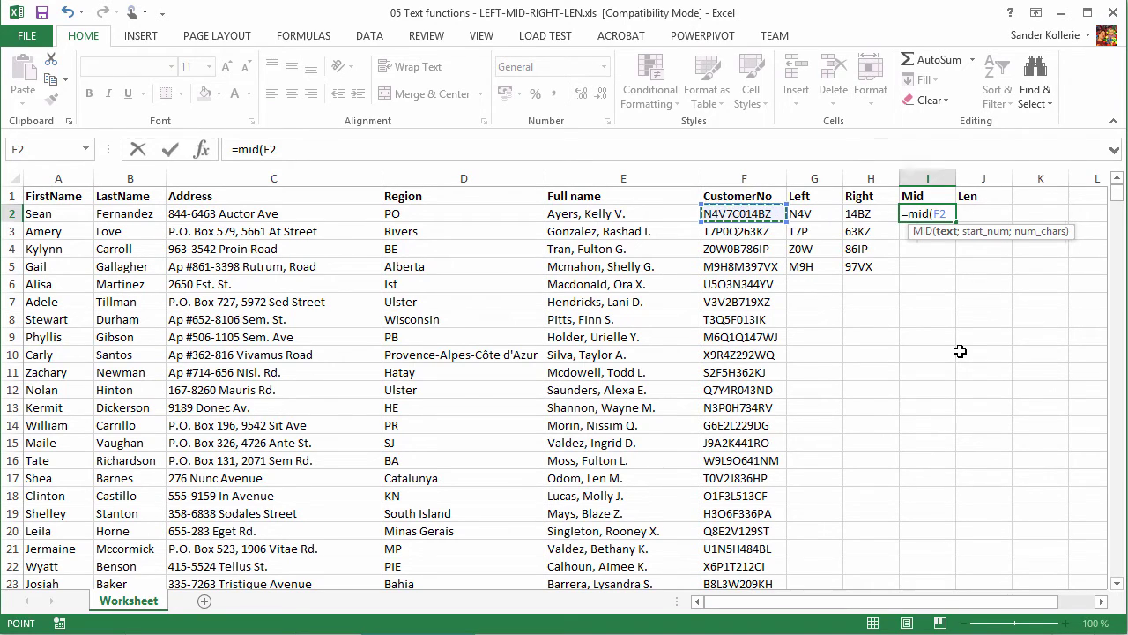
type(";")
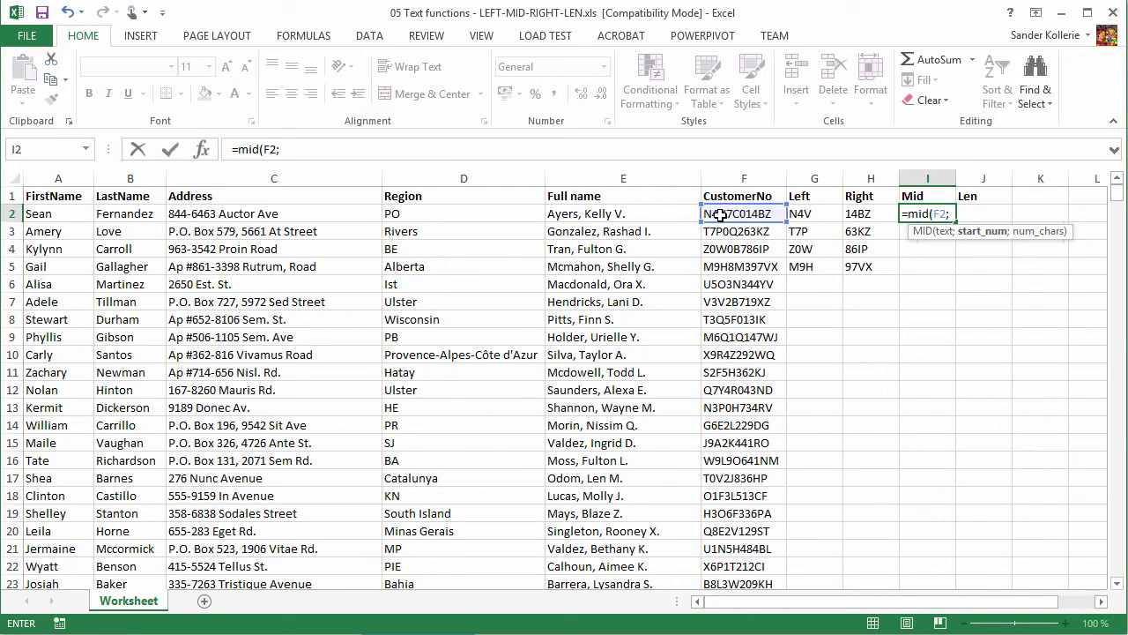
type("3;")
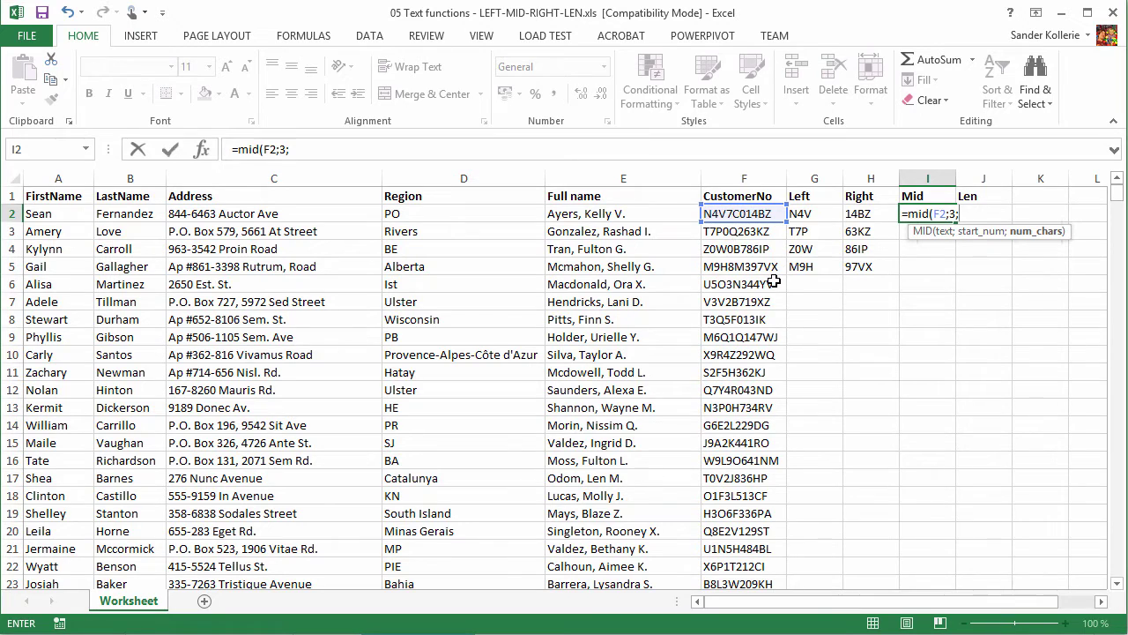
type("3)")
key("Return")
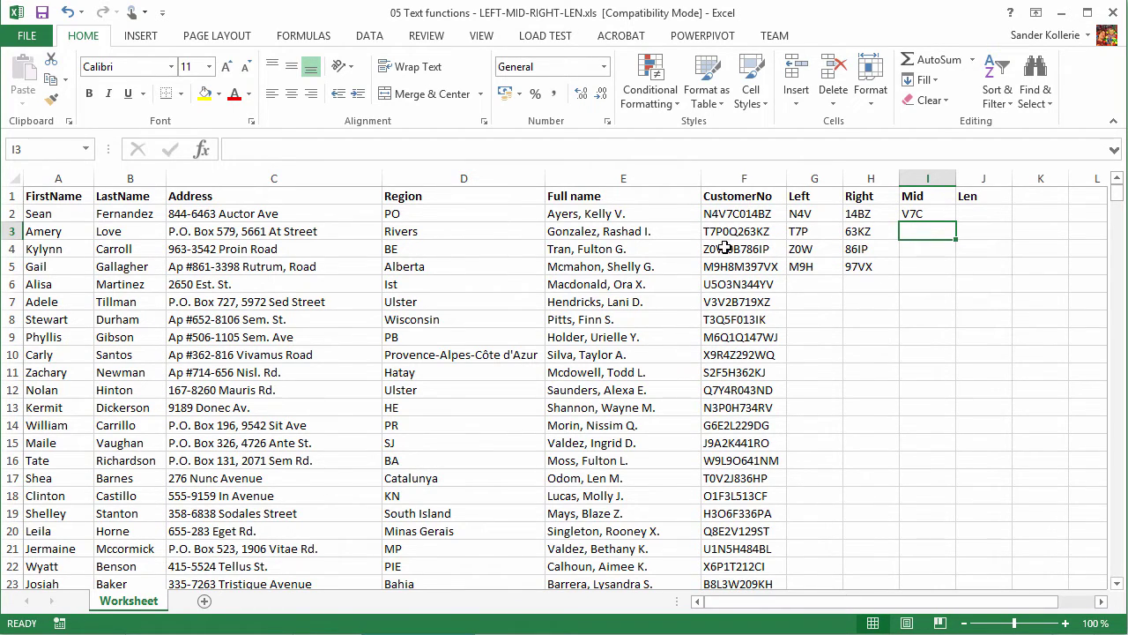
Copy the MID formula from I2 down to I5, showing P0Q, W0B and H8M
left_click(907, 214)
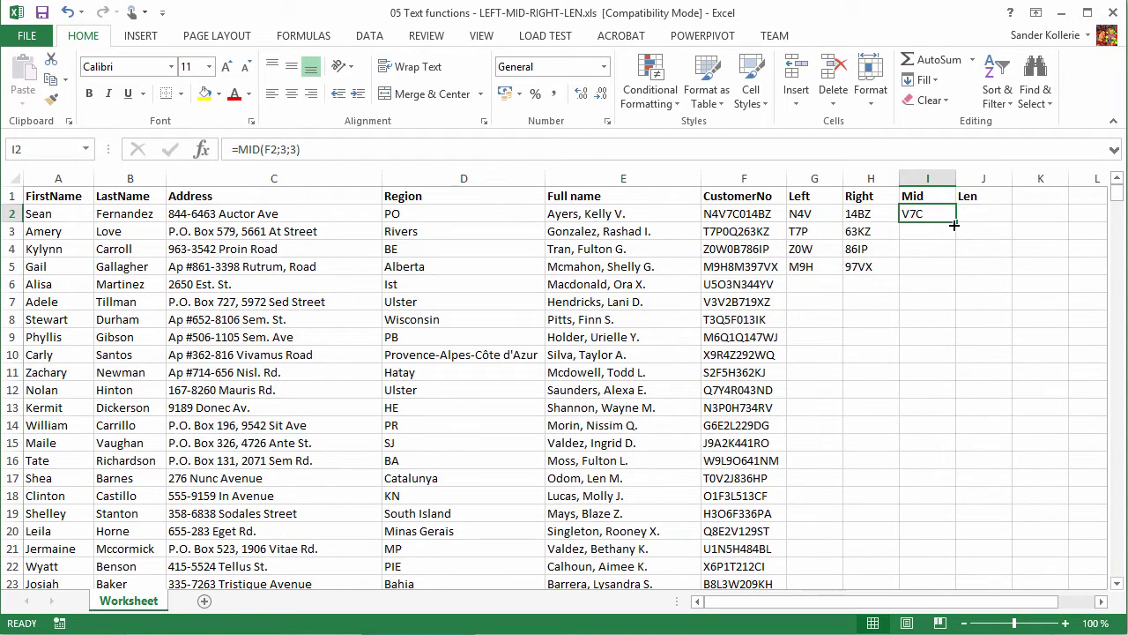
left_click_drag(955, 226, 951, 270)
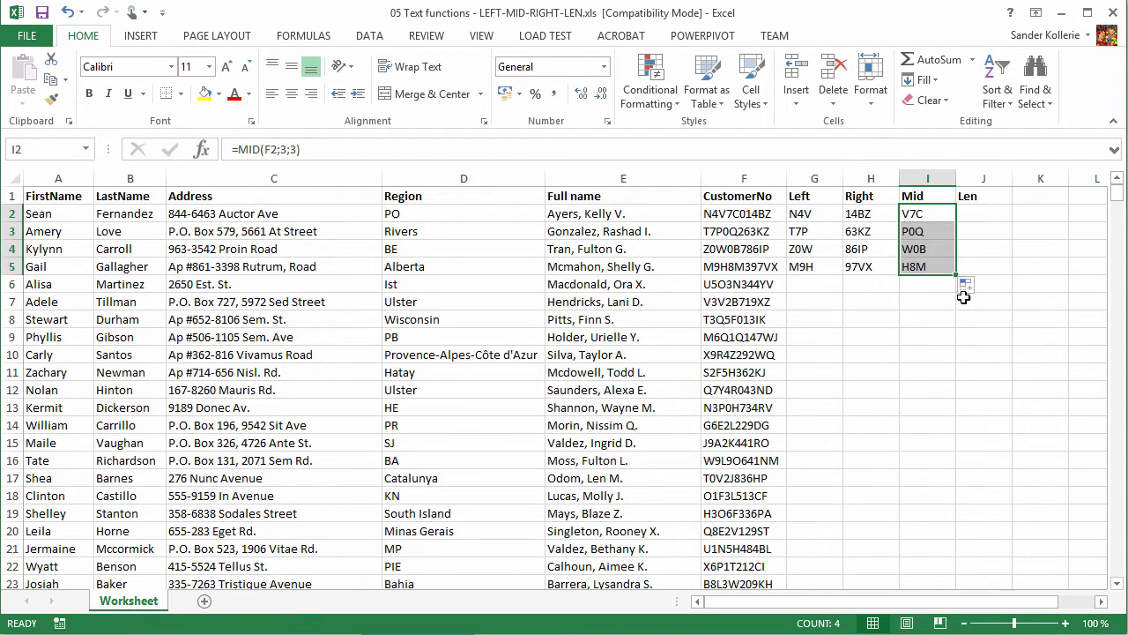
left_click(972, 214)
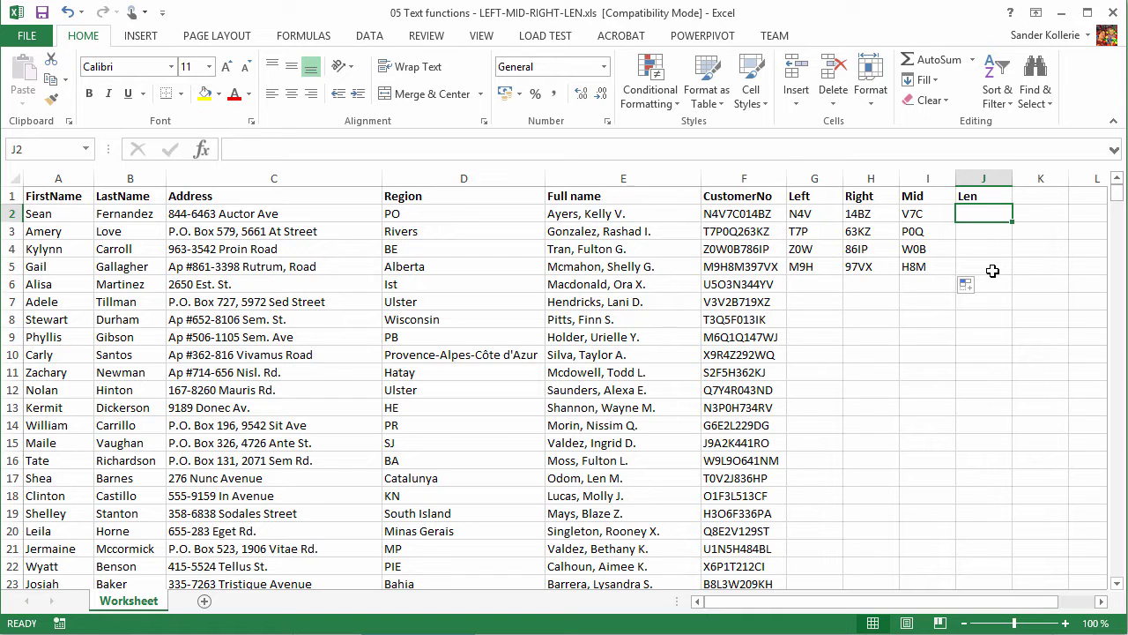
Enter =LEN(F2) in J2 and copy it down to J11, each returning 10
type("=l")
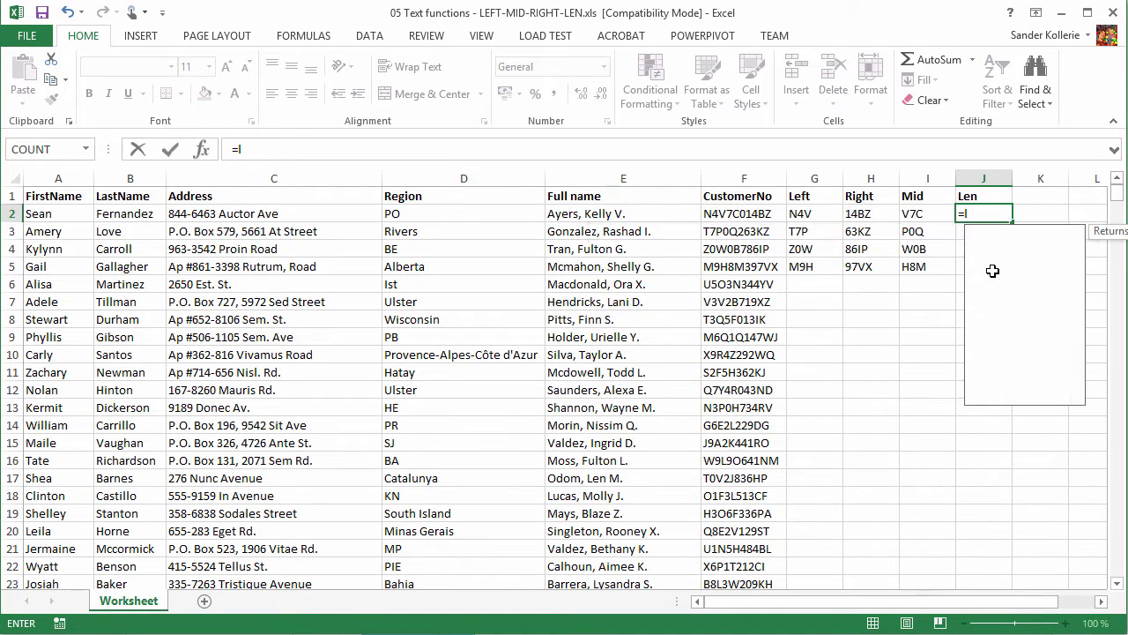
type("en(")
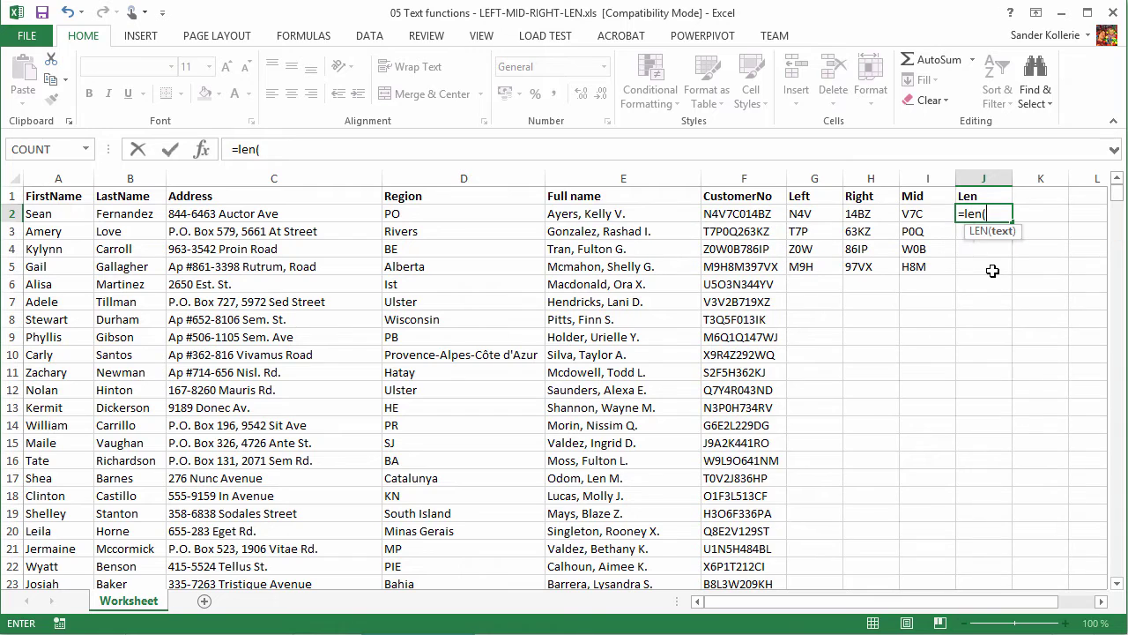
left_click(749, 215)
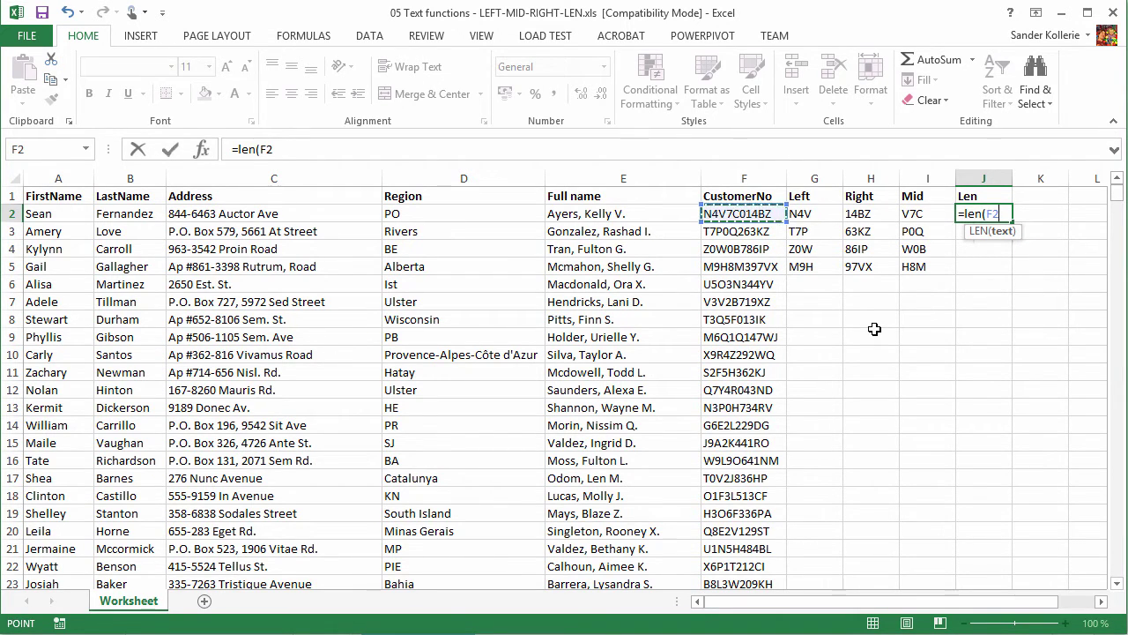
type(")")
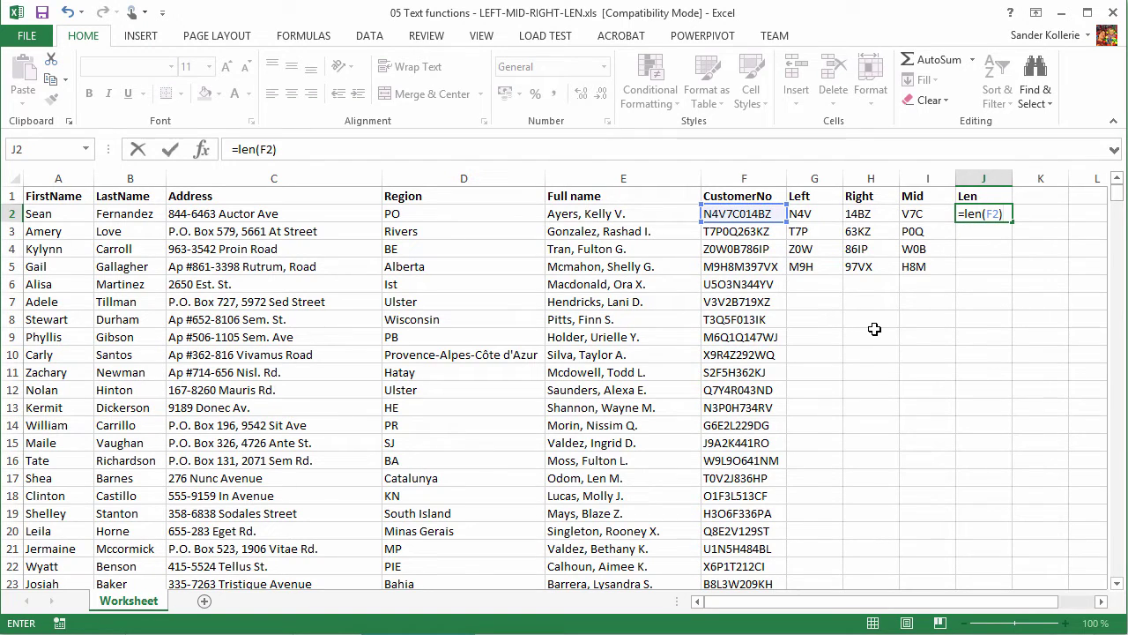
key("Return")
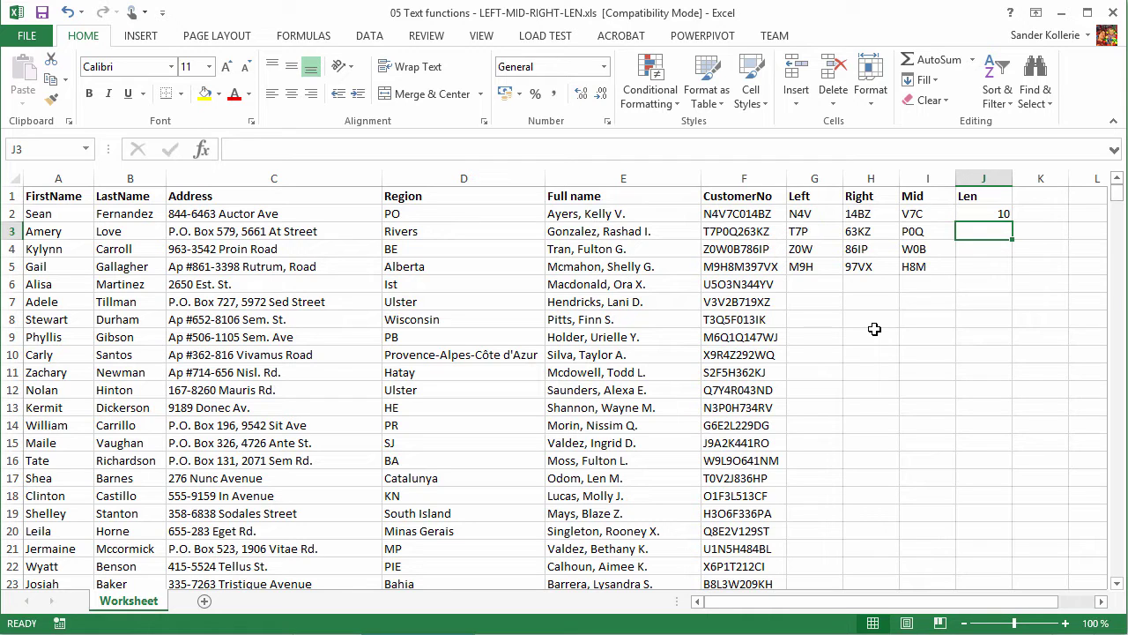
left_click(1048, 216)
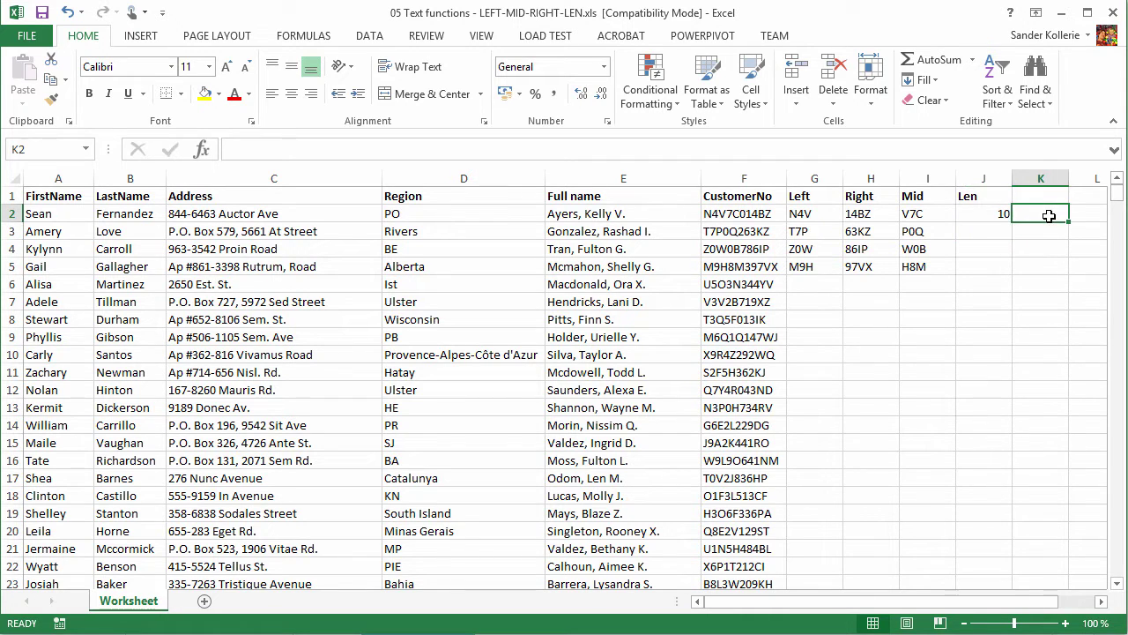
left_click(996, 216)
left_click_drag(1013, 222, 990, 375)
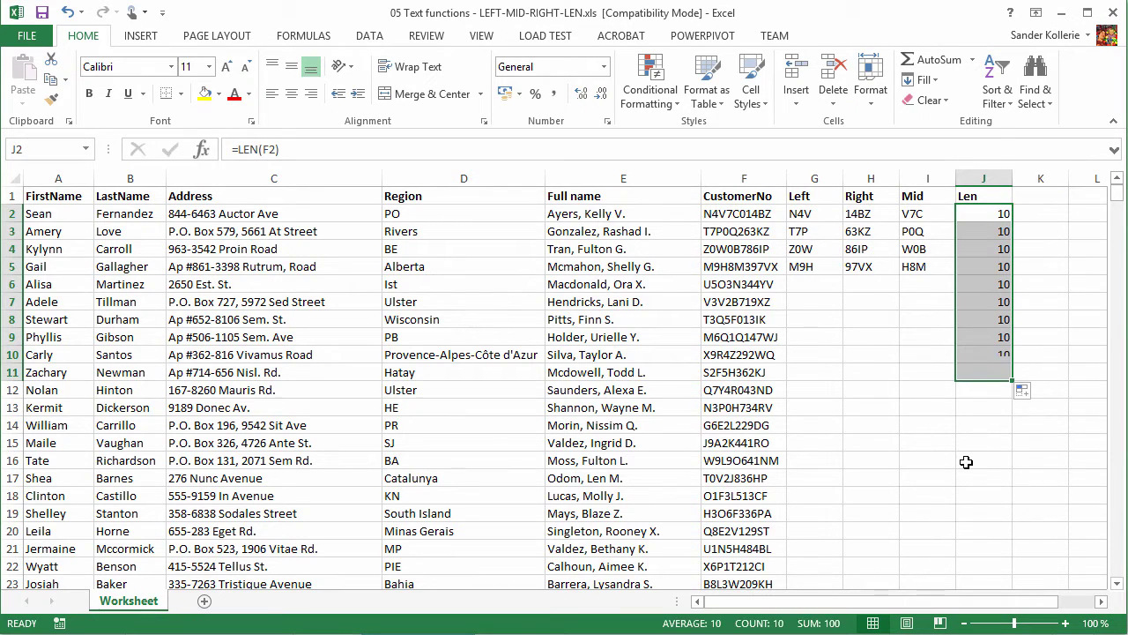
left_click(1047, 218)
Enter =LEN(E2) in K2 and fill it down to K11, giving name lengths starting at 15
type("len(")
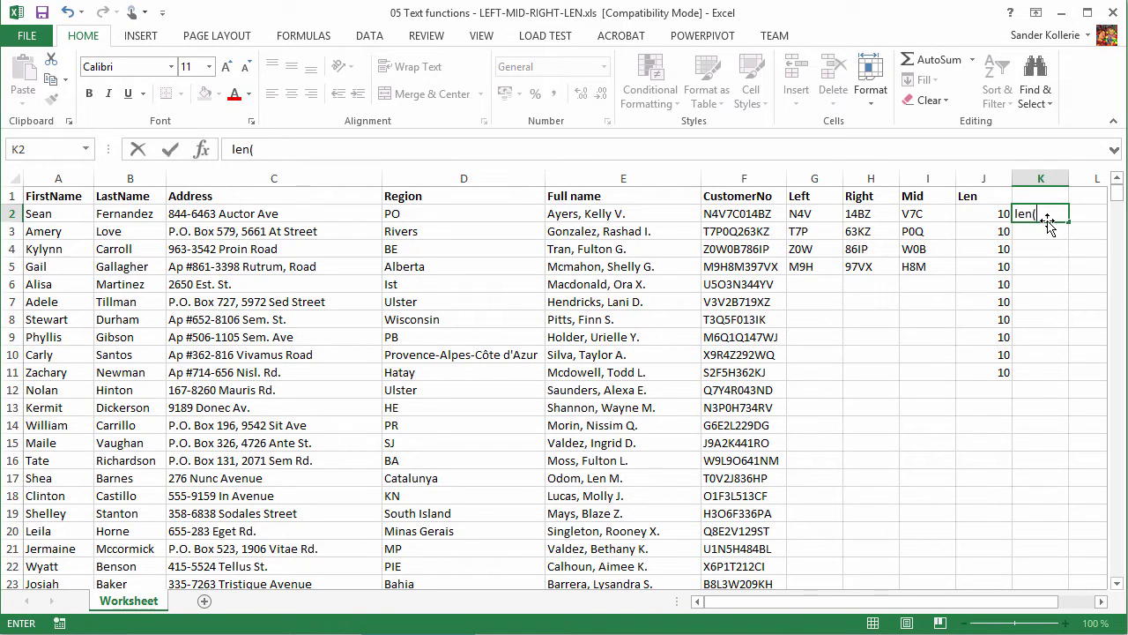
key("BackSpace")
key("BackSpace")
key("BackSpace")
key("BackSpace")
type("=L")
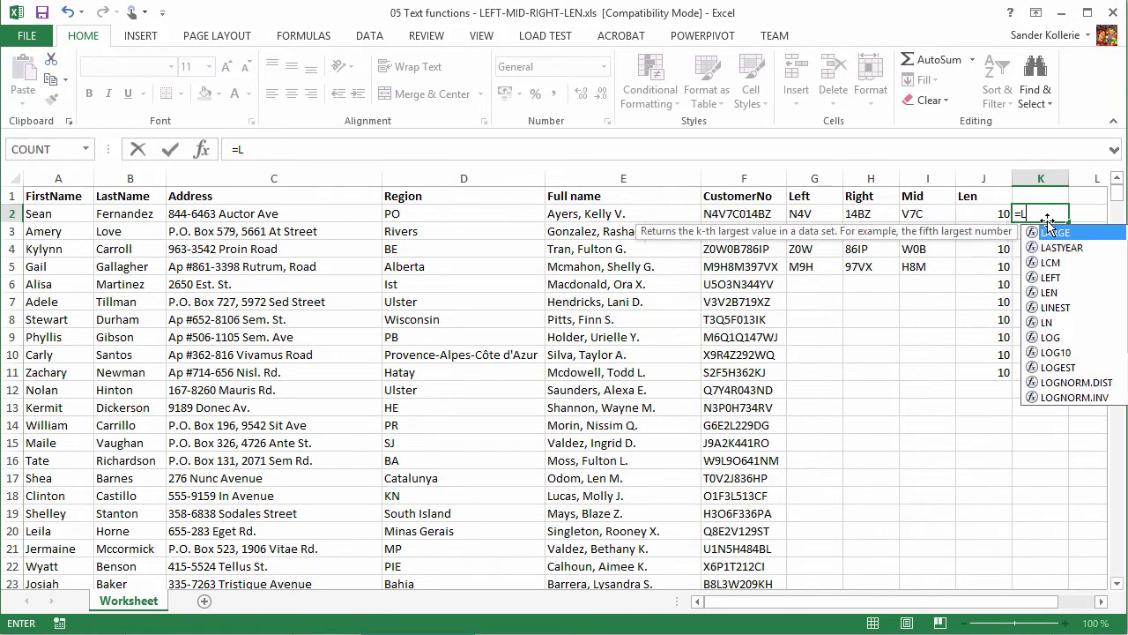
type("en(")
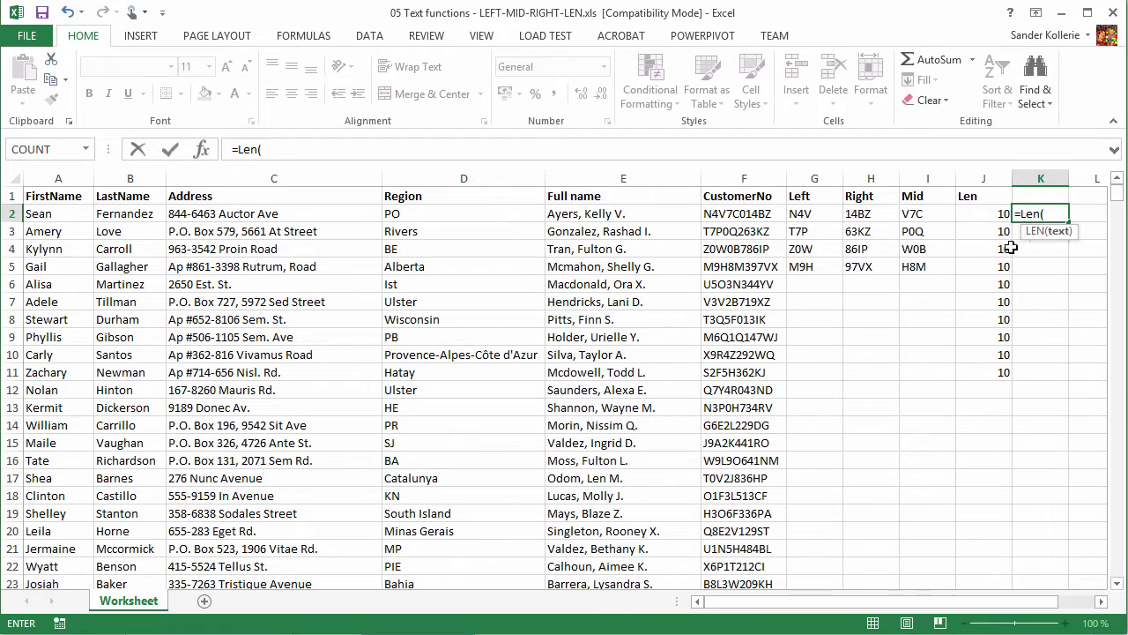
left_click(587, 214)
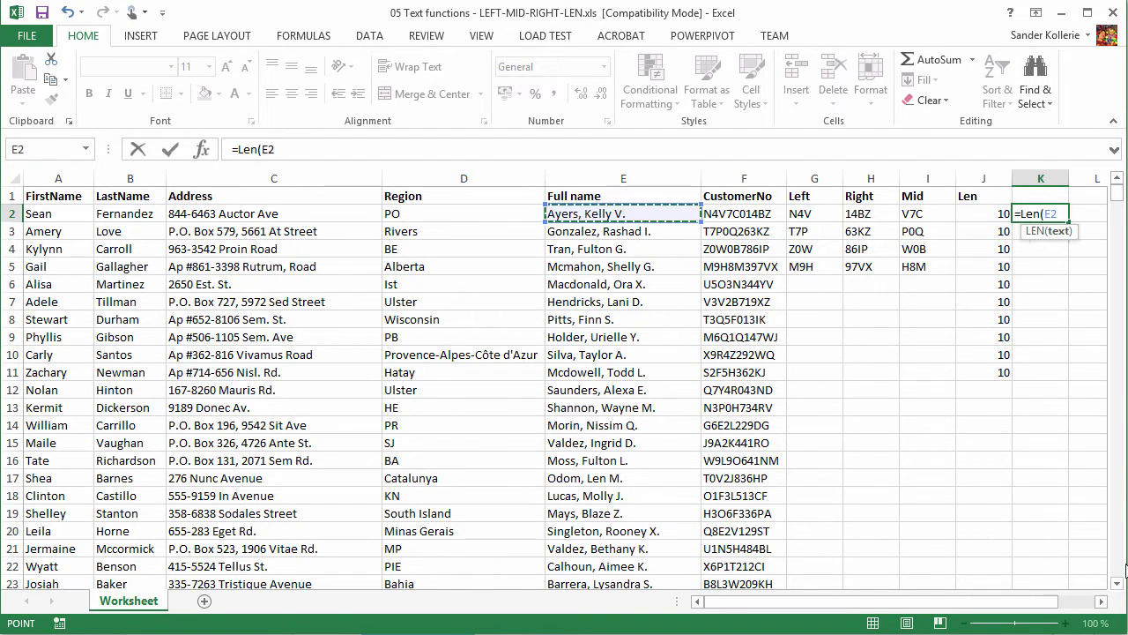
type(")")
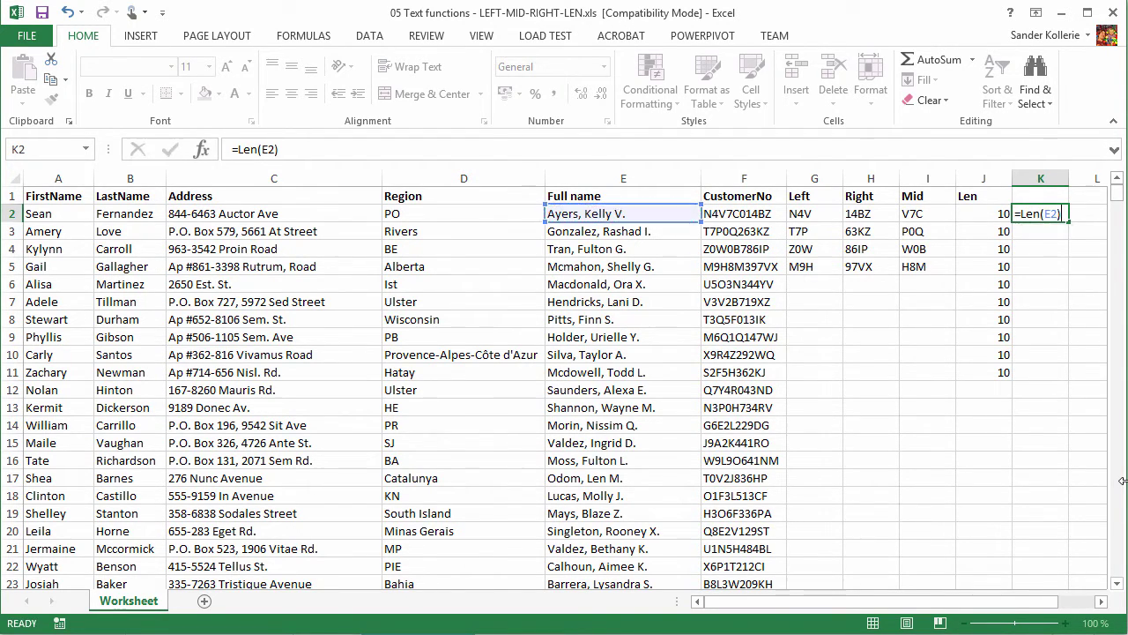
key("Return")
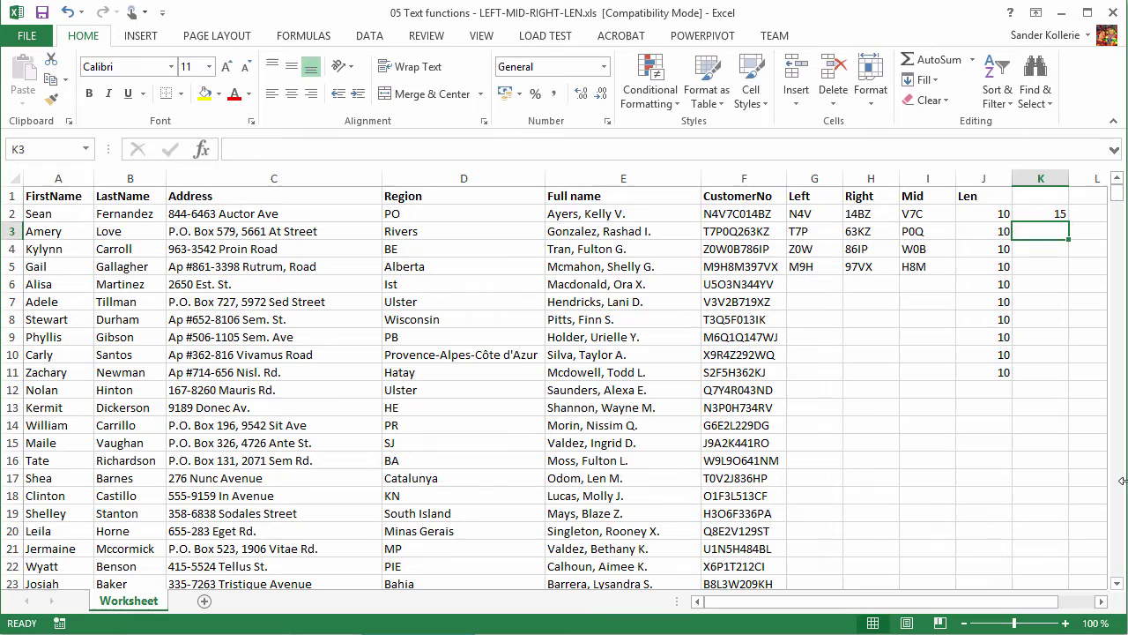
left_click(1056, 215)
left_click_drag(1071, 225, 1049, 380)
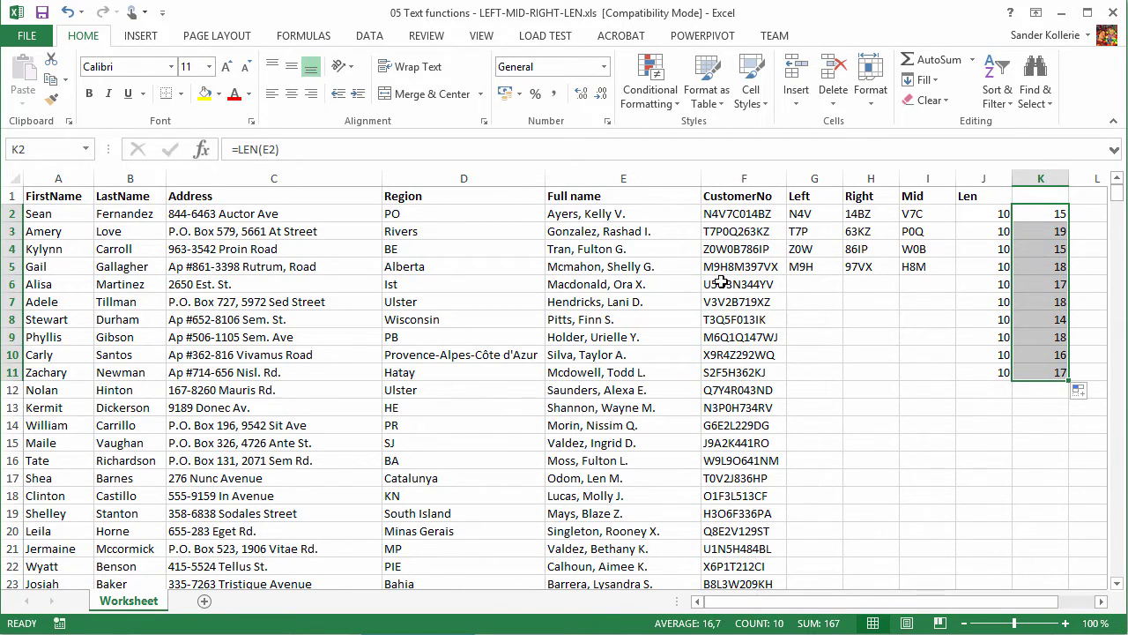